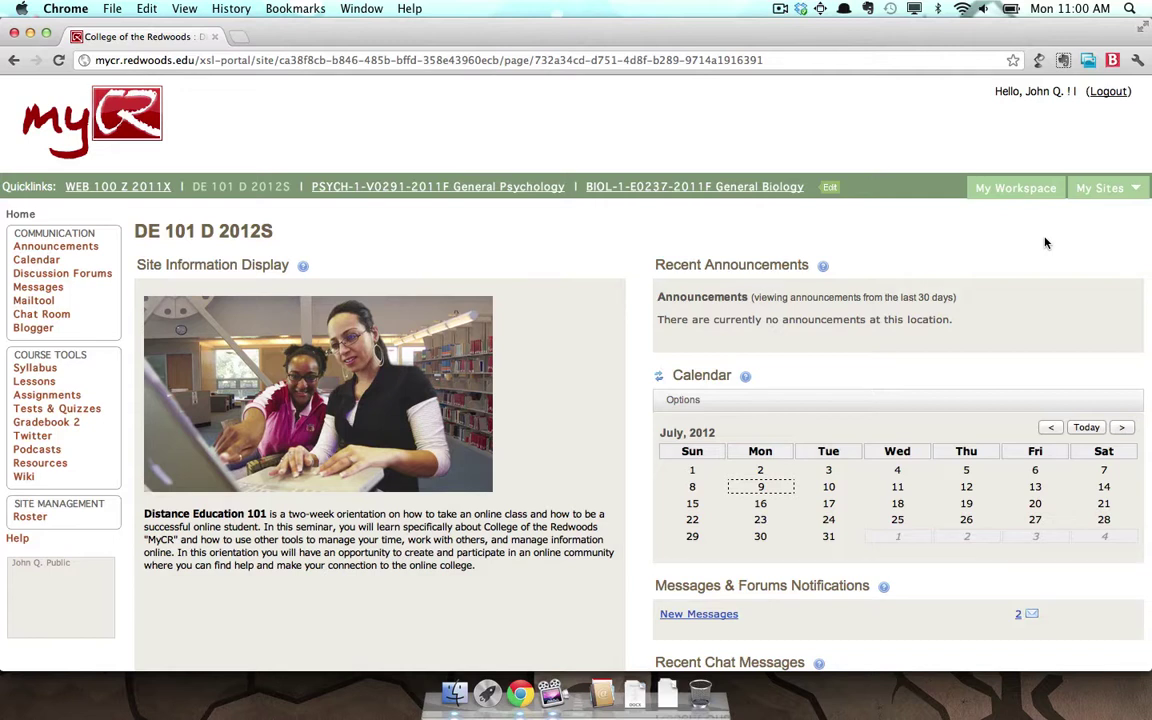
Step: Visit the course Calendar, then return to the personal My Workspace home page
left_click(50, 261)
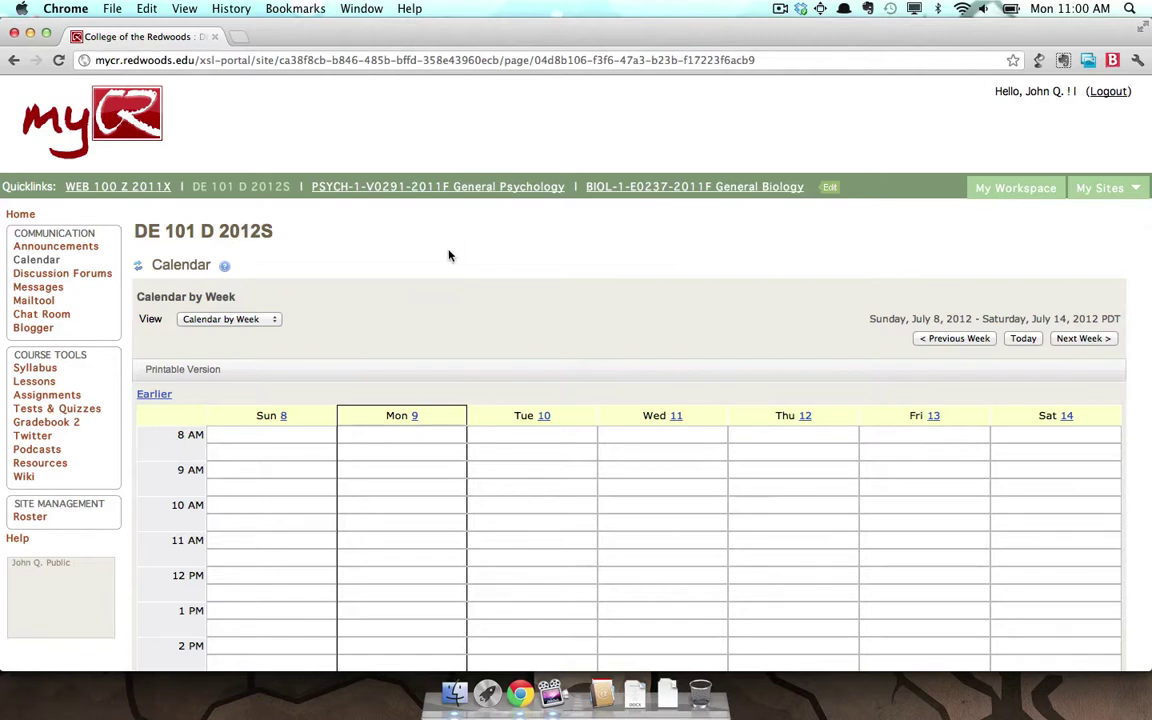
left_click(984, 193)
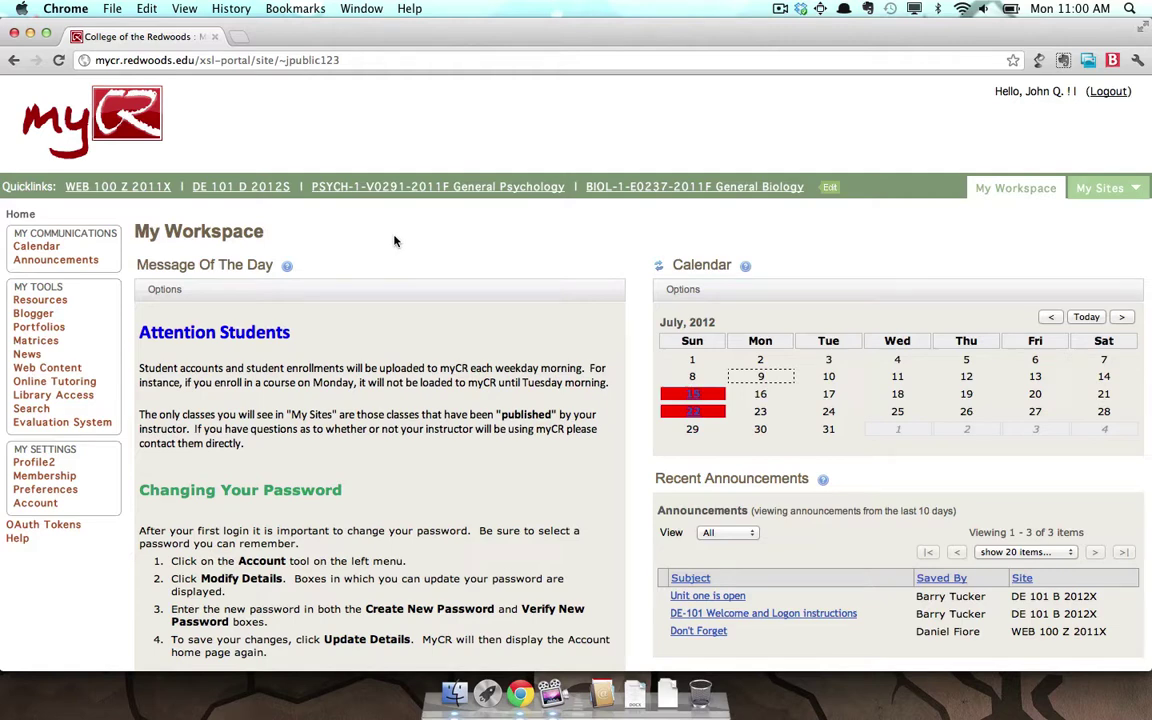
Step: Open the My Workspace calendar and scroll to the July 8–14, 2012 week and legend
left_click(46, 248)
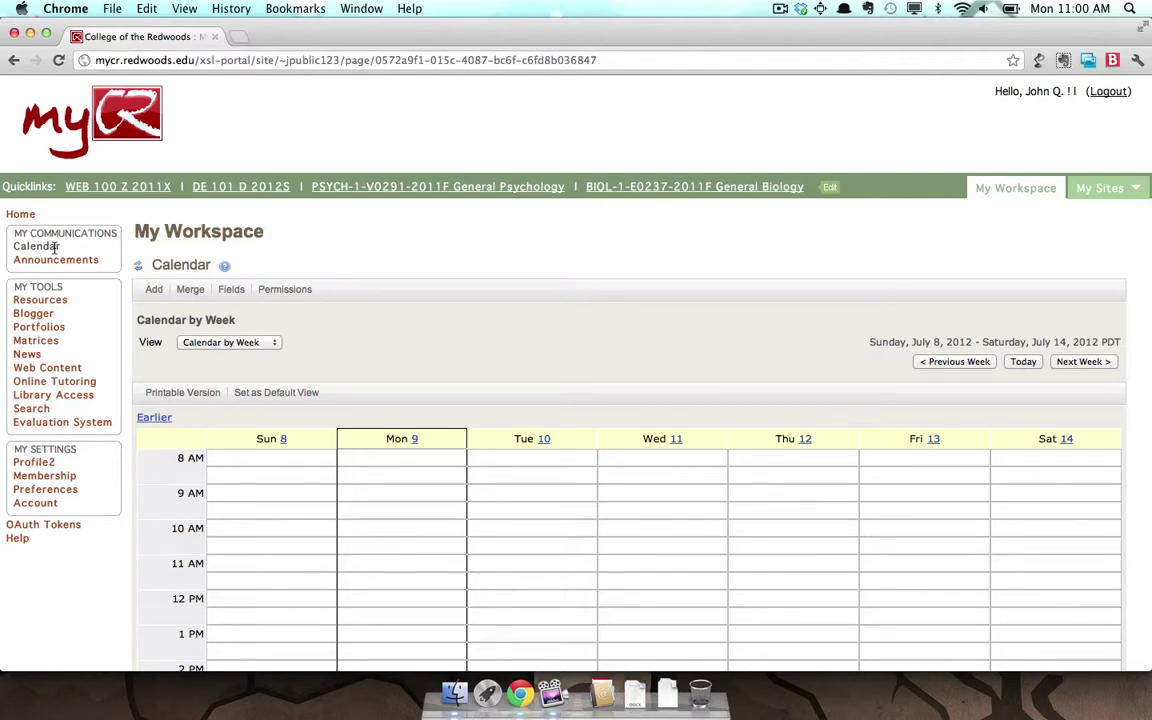
scroll(461, 237, "down", 2)
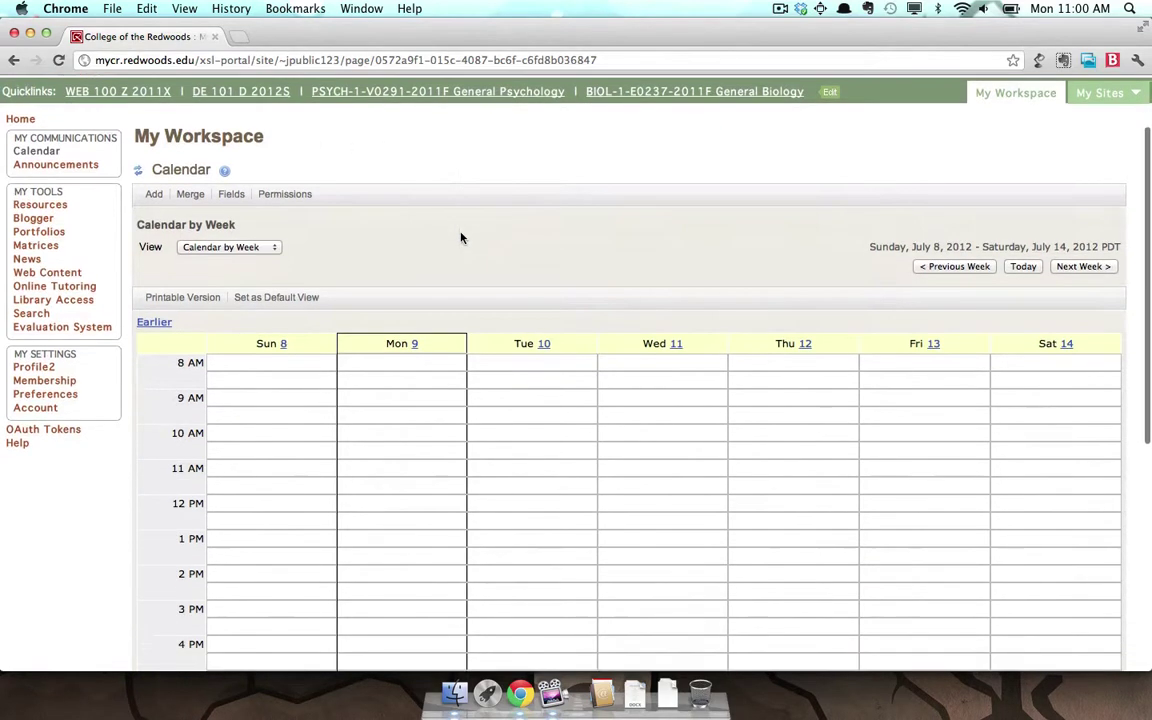
scroll(461, 237, "down", 3)
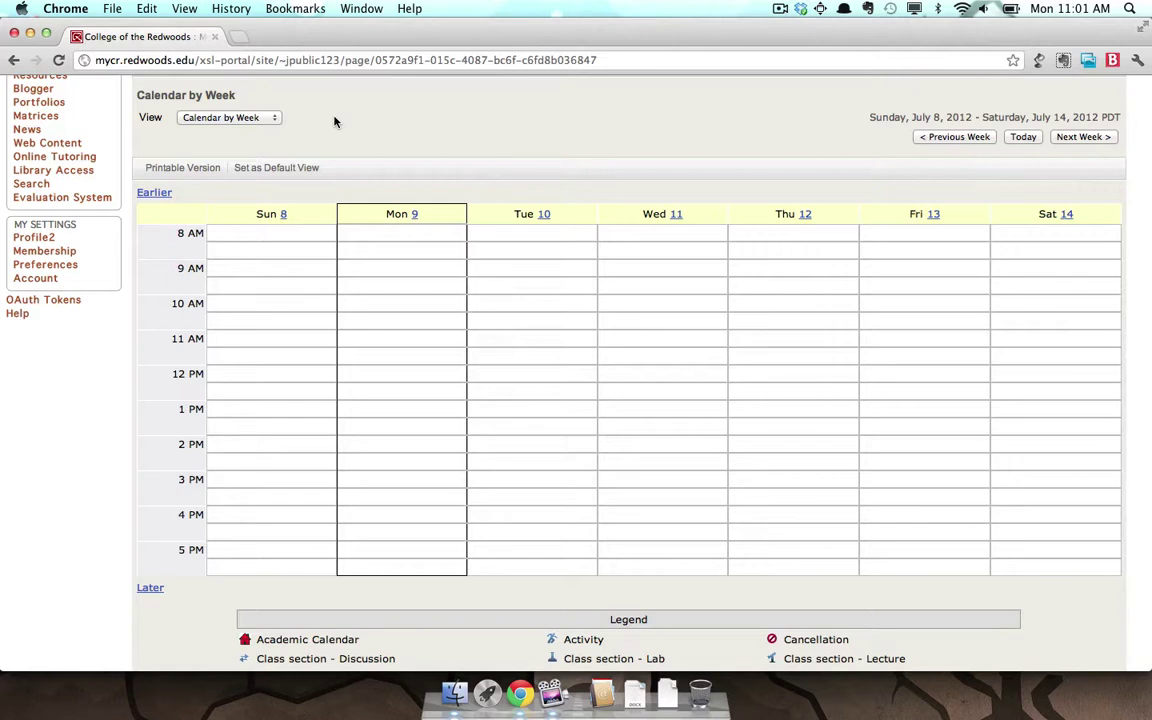
left_click(266, 120)
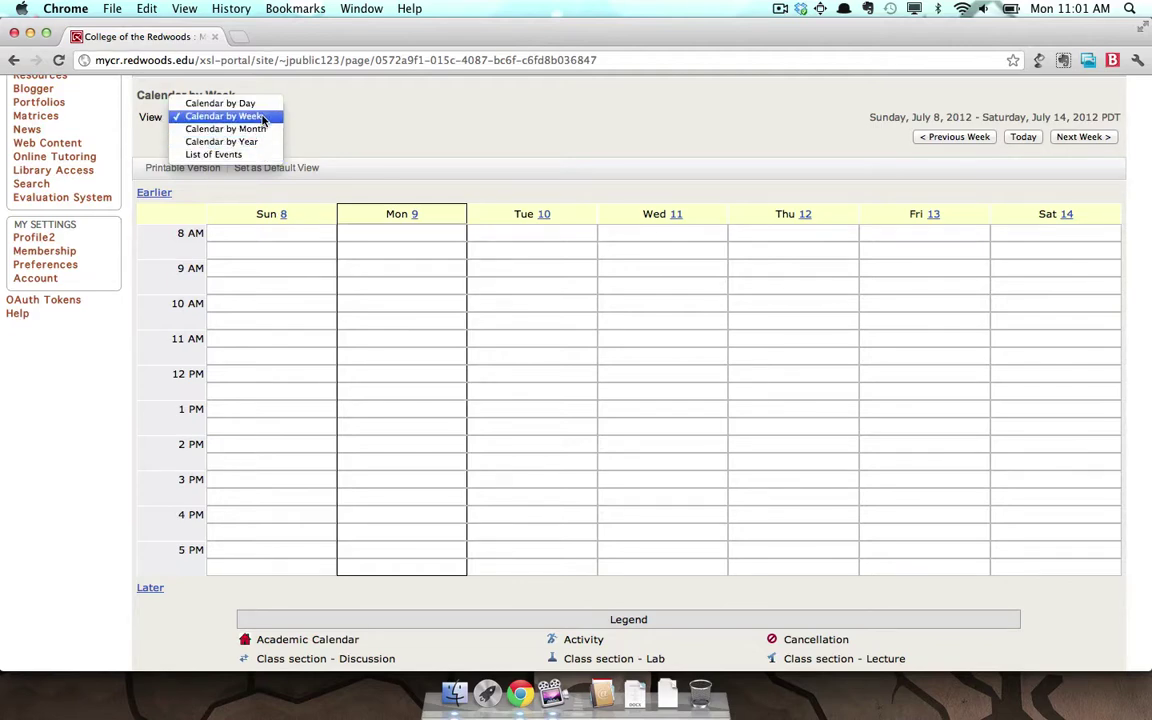
left_click(260, 109)
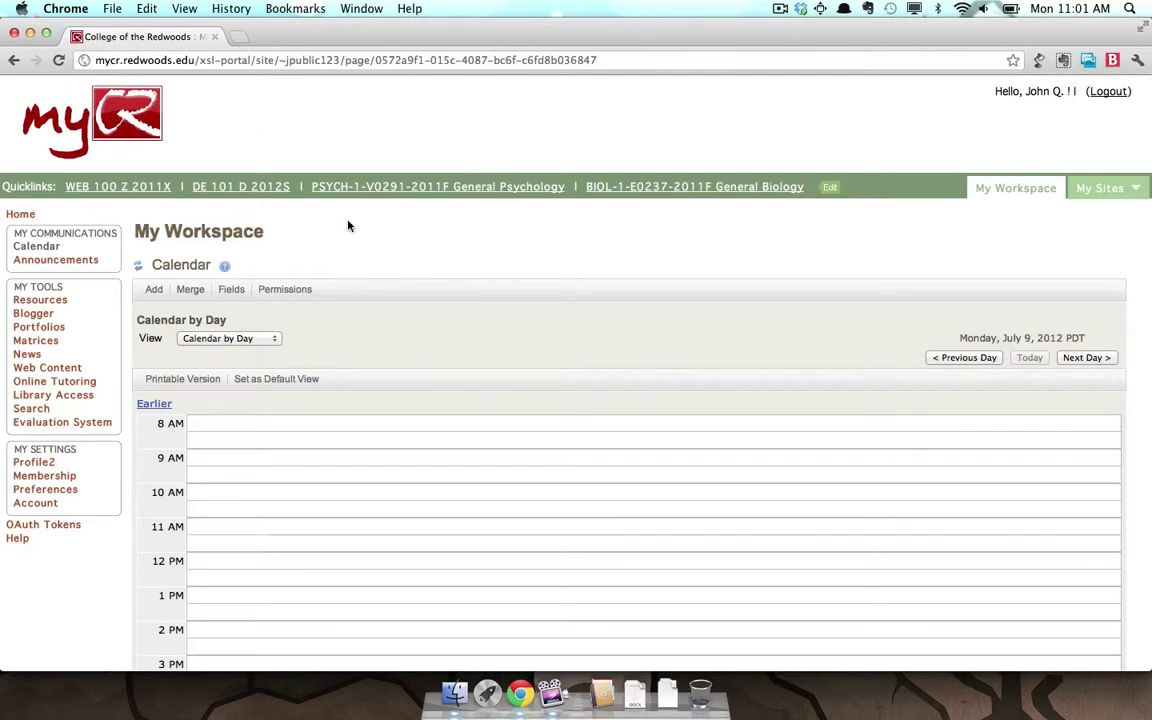
scroll(348, 225, "down", 2)
scroll(348, 225, "down", 3)
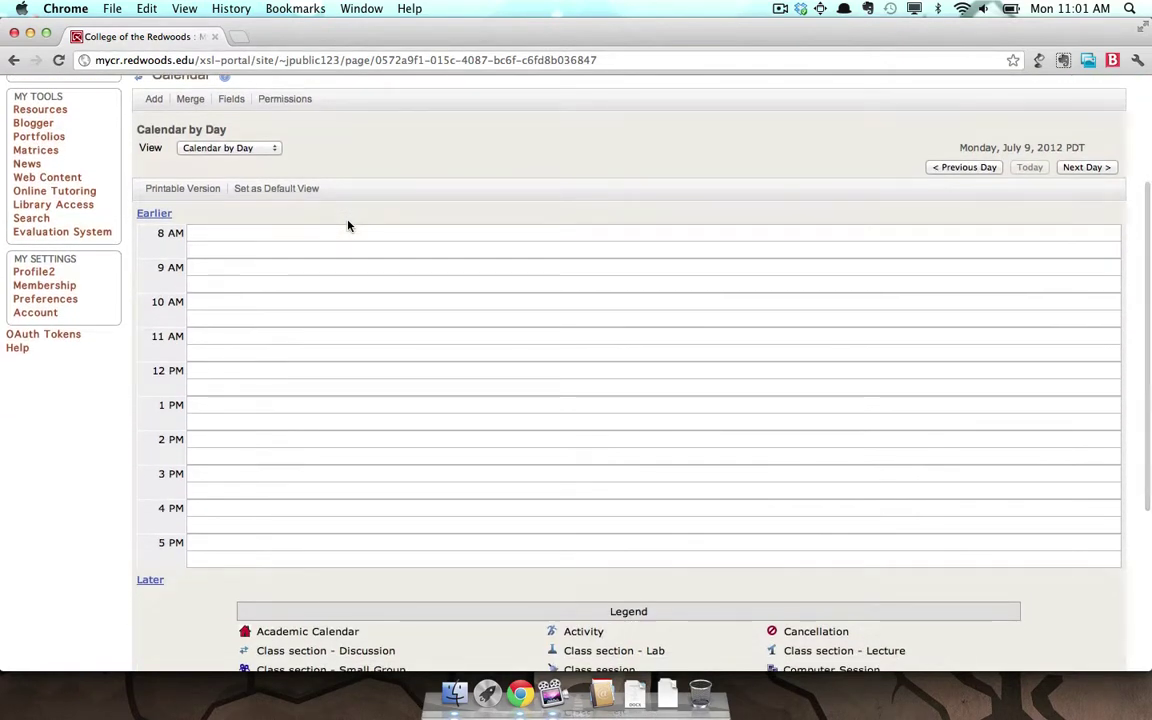
left_click(262, 148)
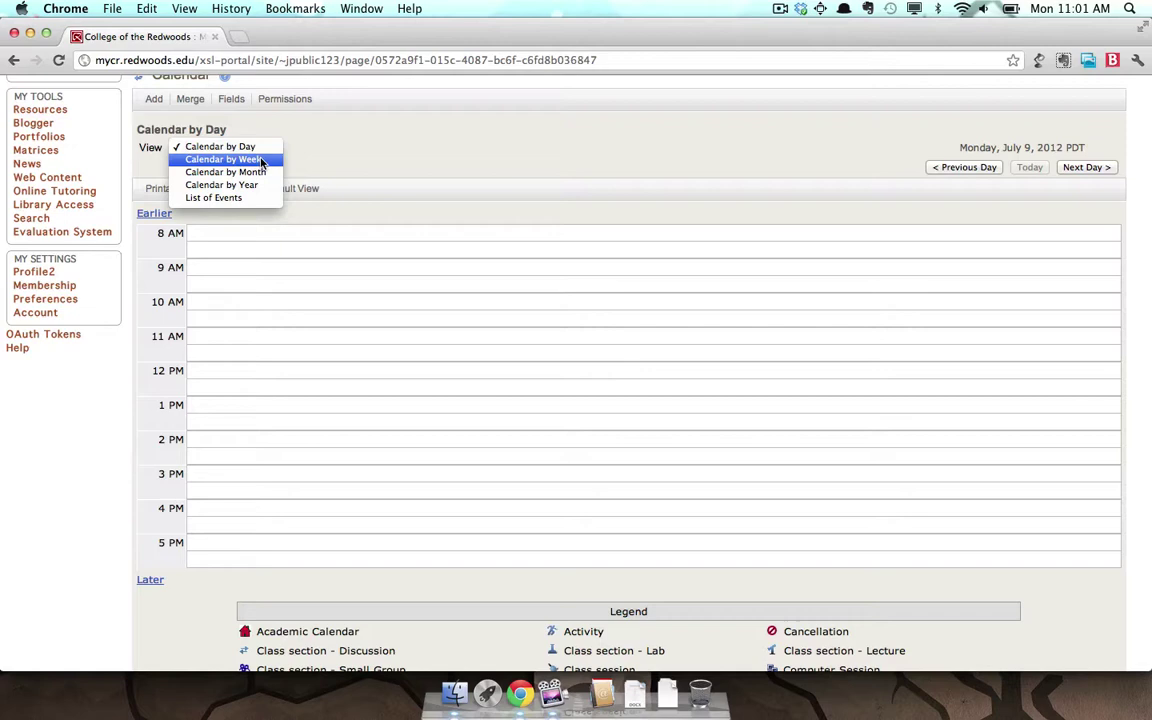
left_click(258, 160)
scroll(367, 195, "down", 1)
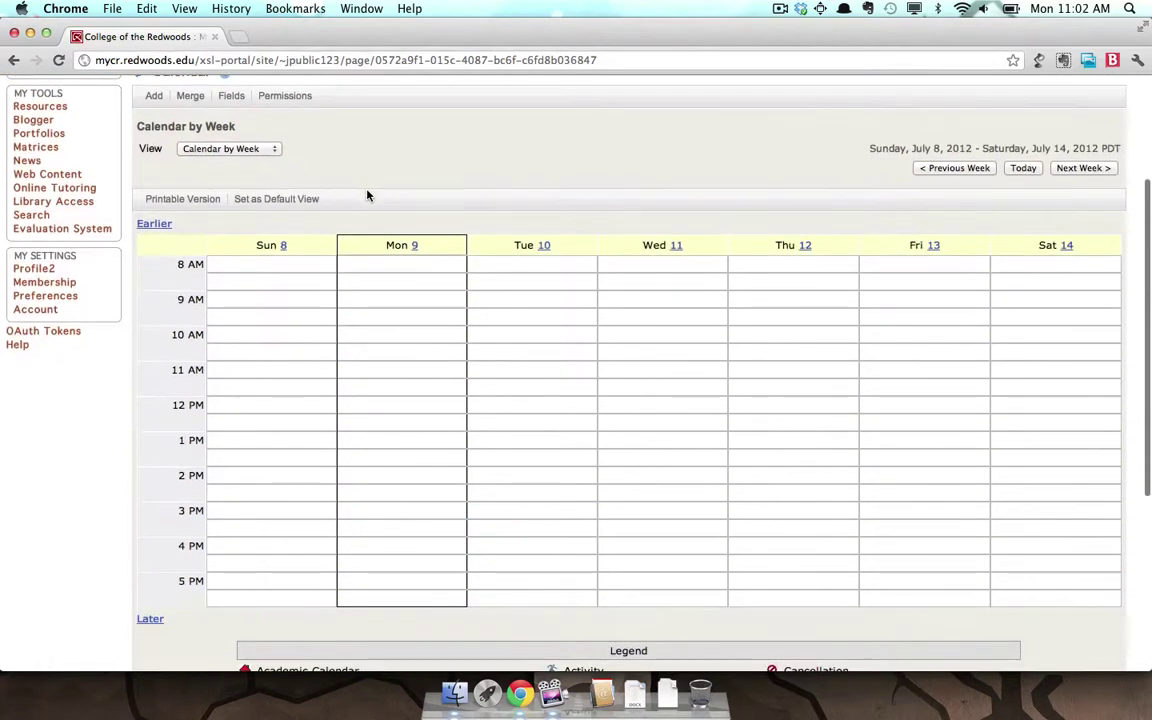
Step: Switch the workspace calendar to the July 2012 month view
left_click(266, 148)
left_click(268, 163)
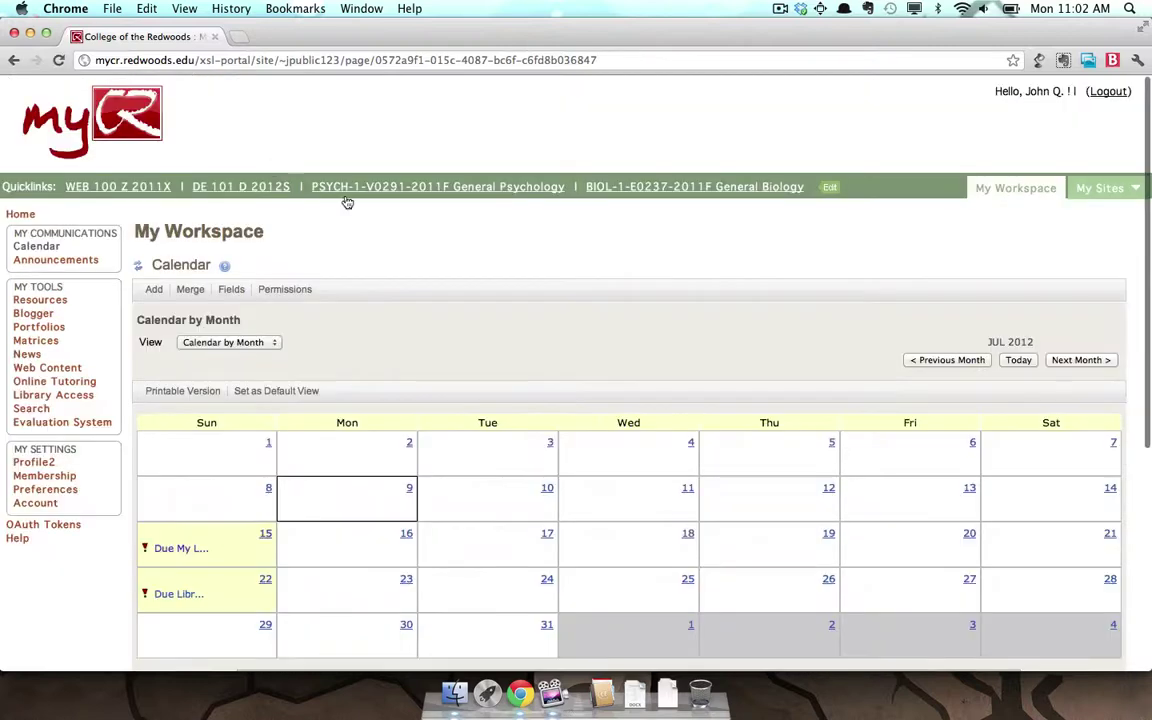
scroll(385, 226, "down", 2)
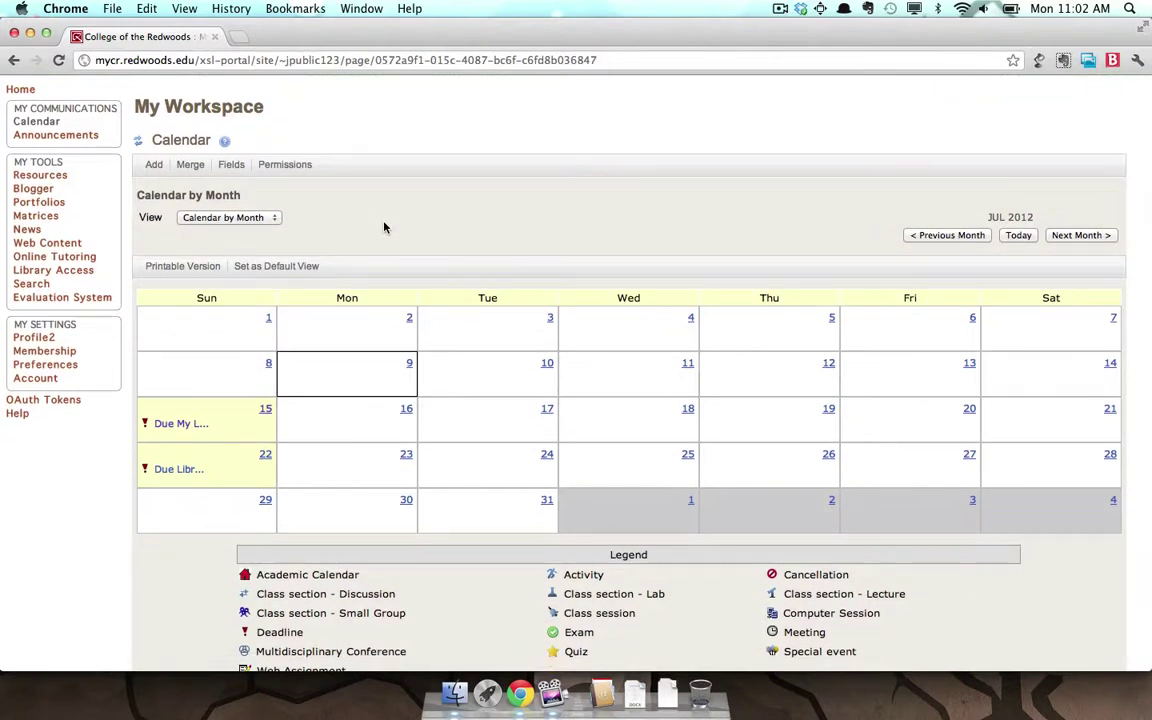
Step: Switch to the 2012 year view and scroll through January to December
left_click(268, 217)
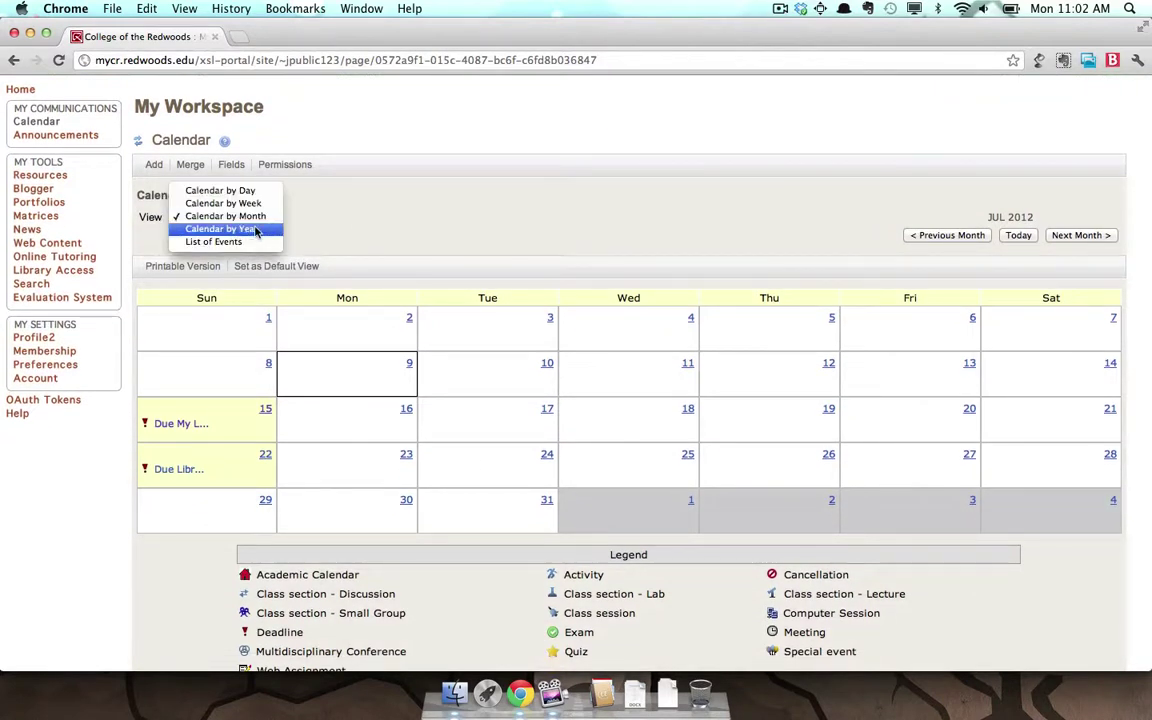
left_click(268, 229)
scroll(366, 259, "down", 2)
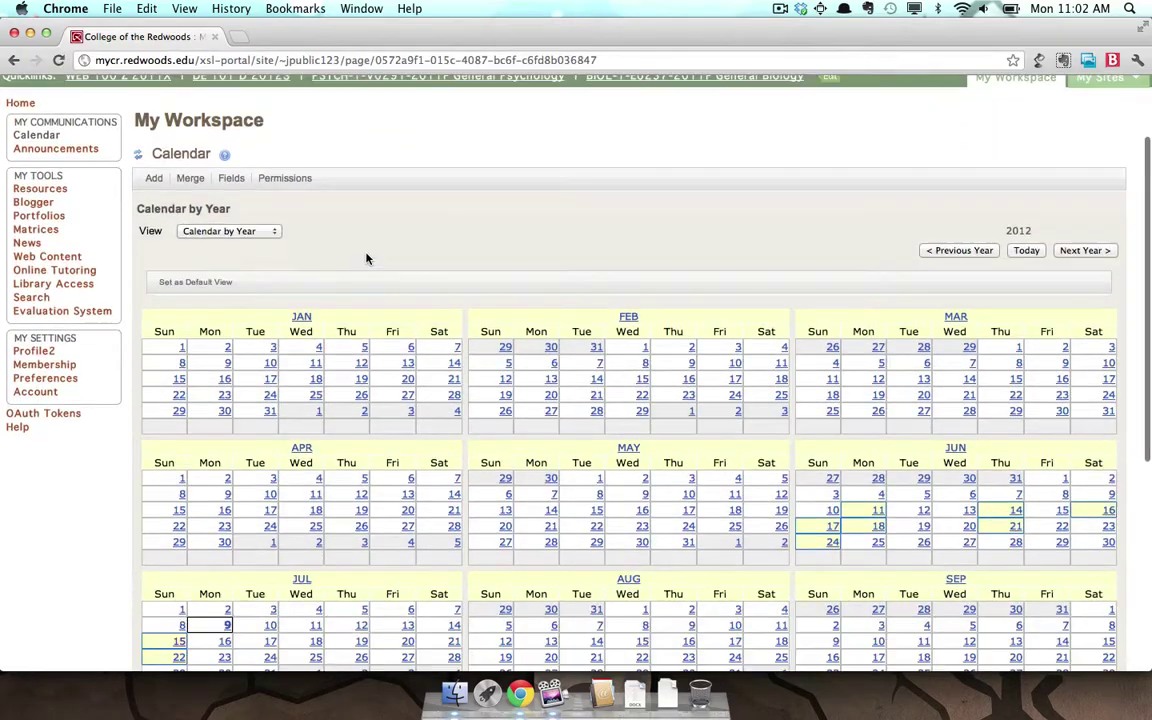
scroll(366, 259, "down", 1)
scroll(366, 259, "down", 2)
scroll(366, 259, "down", 1)
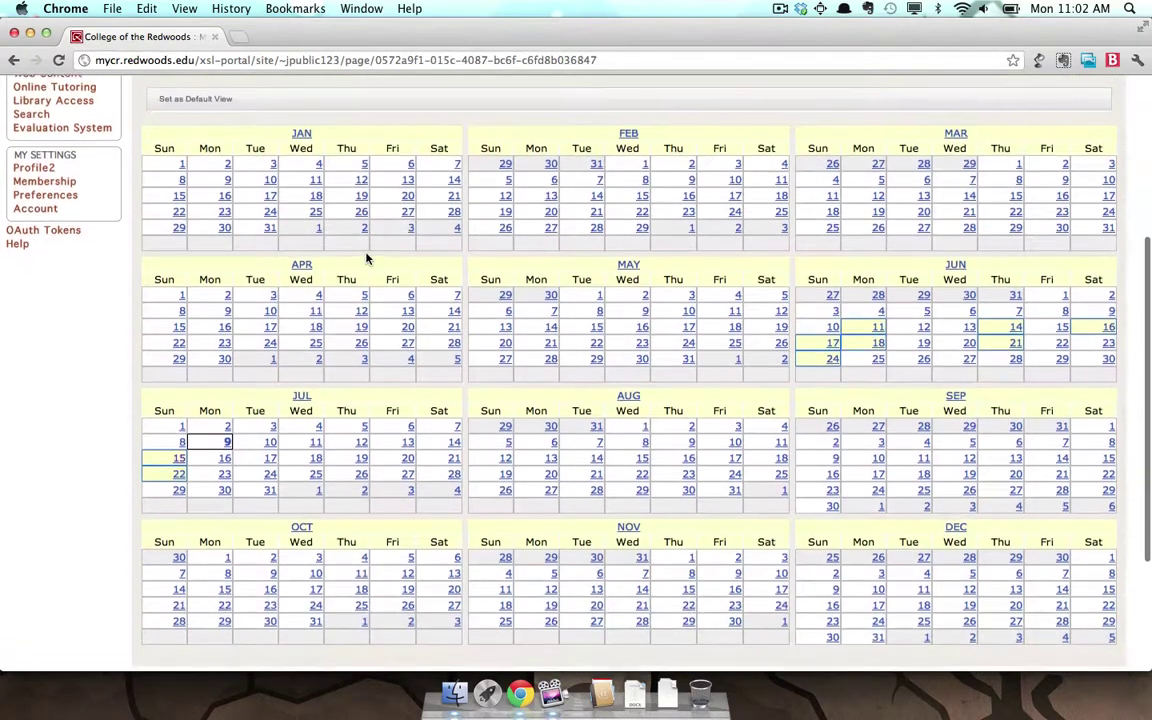
scroll(366, 259, "up", 4)
scroll(340, 252, "up", 2)
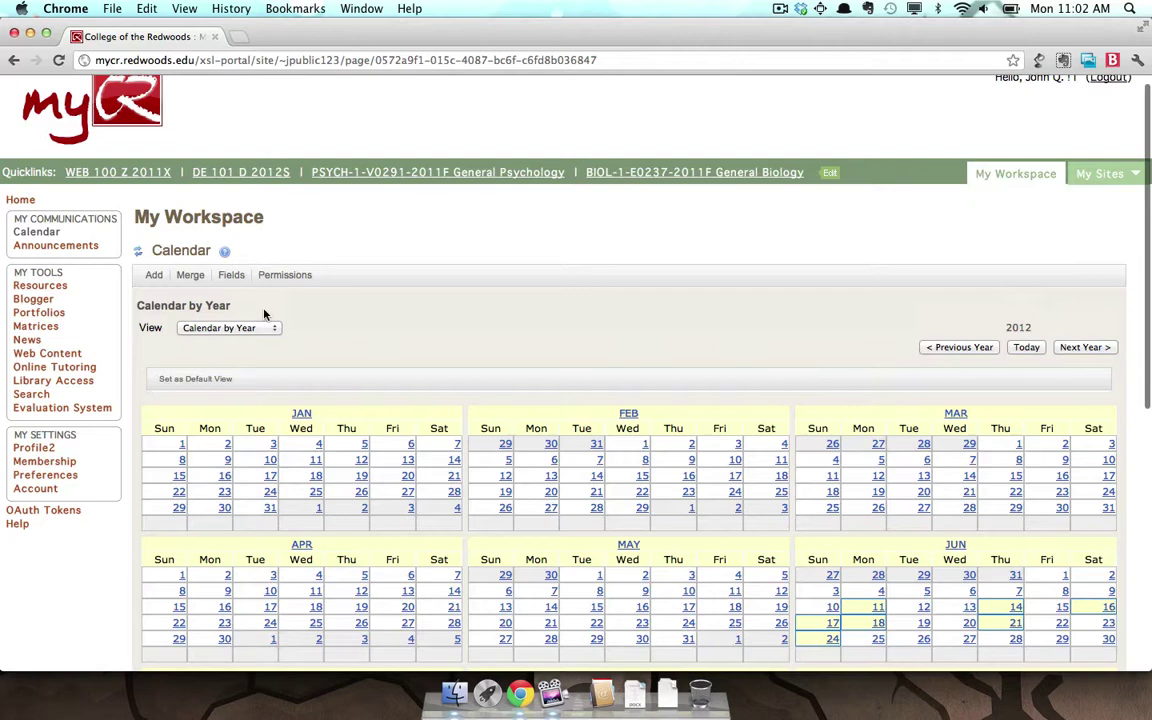
Step: Show 2012 events as a List of Events and scroll the dated table from June 11
left_click(268, 328)
left_click(245, 340)
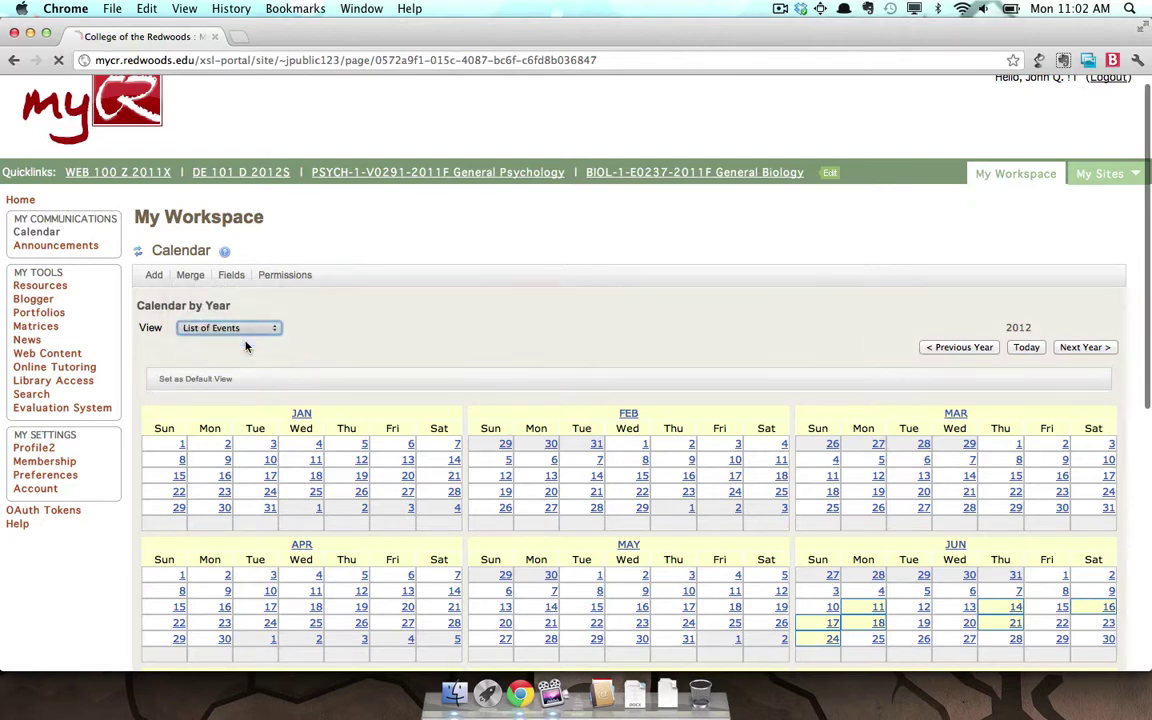
scroll(409, 316, "down", 4)
scroll(409, 316, "up", 2)
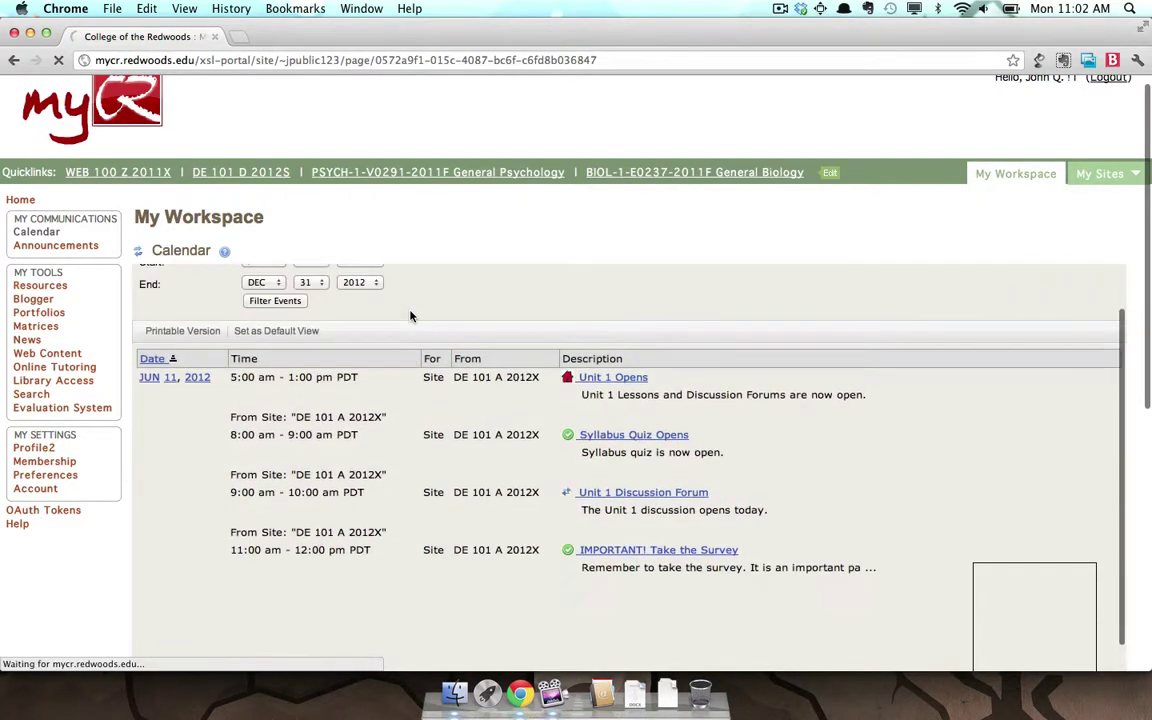
scroll(409, 316, "down", 3)
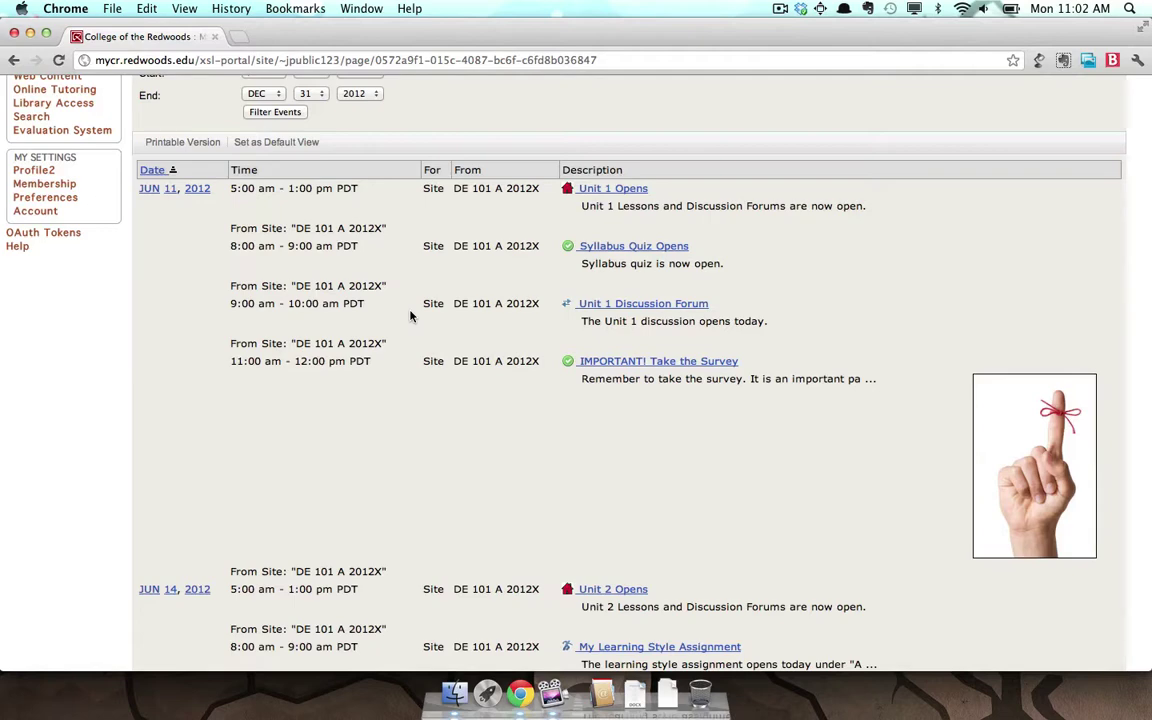
scroll(409, 316, "up", 5)
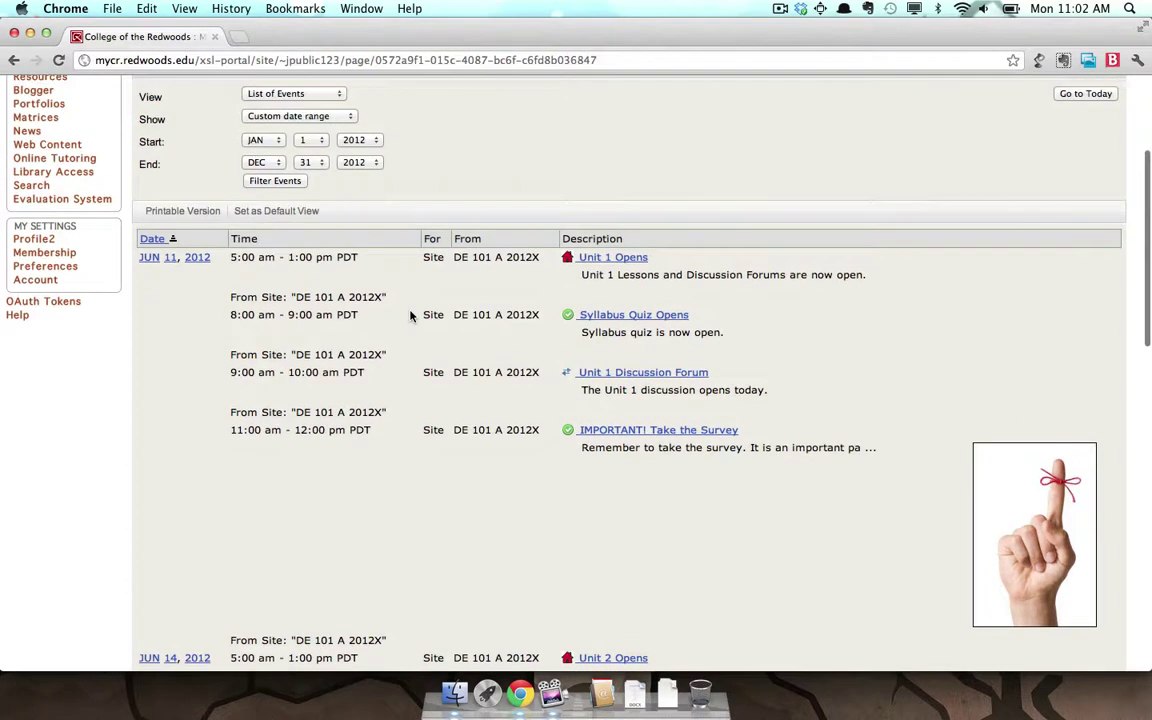
scroll(409, 316, "up", 1)
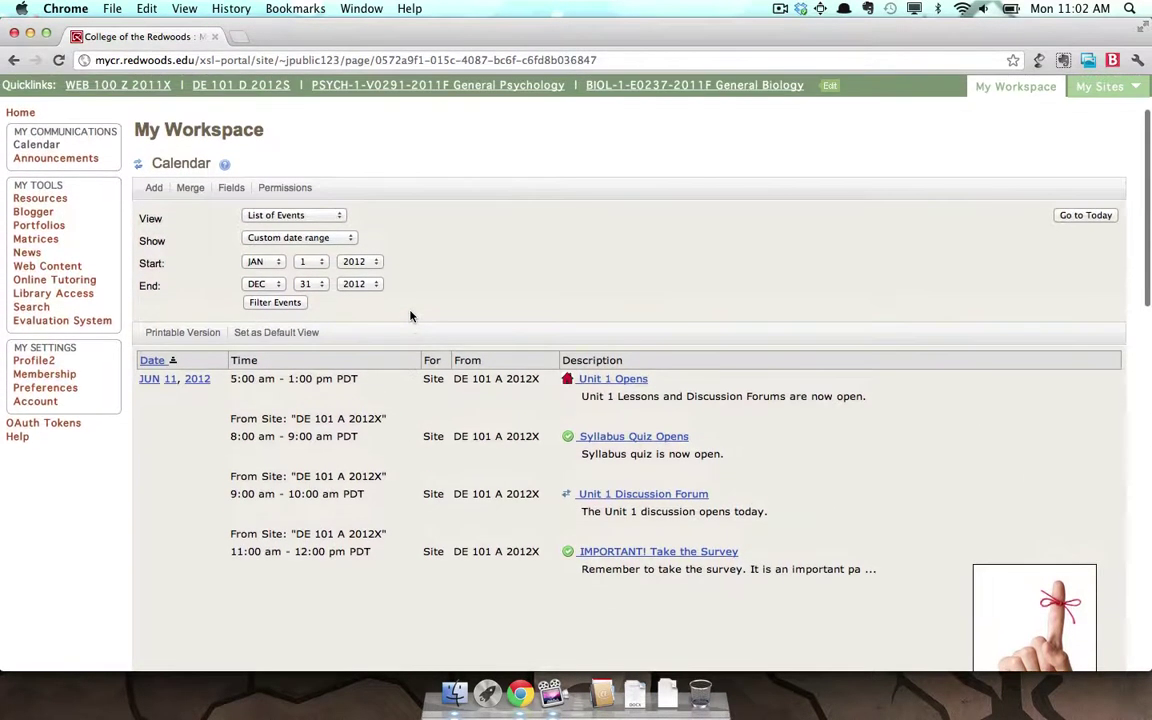
Step: Reset the calendar to its default view, then switch to the July 2012 month view
left_click(139, 164)
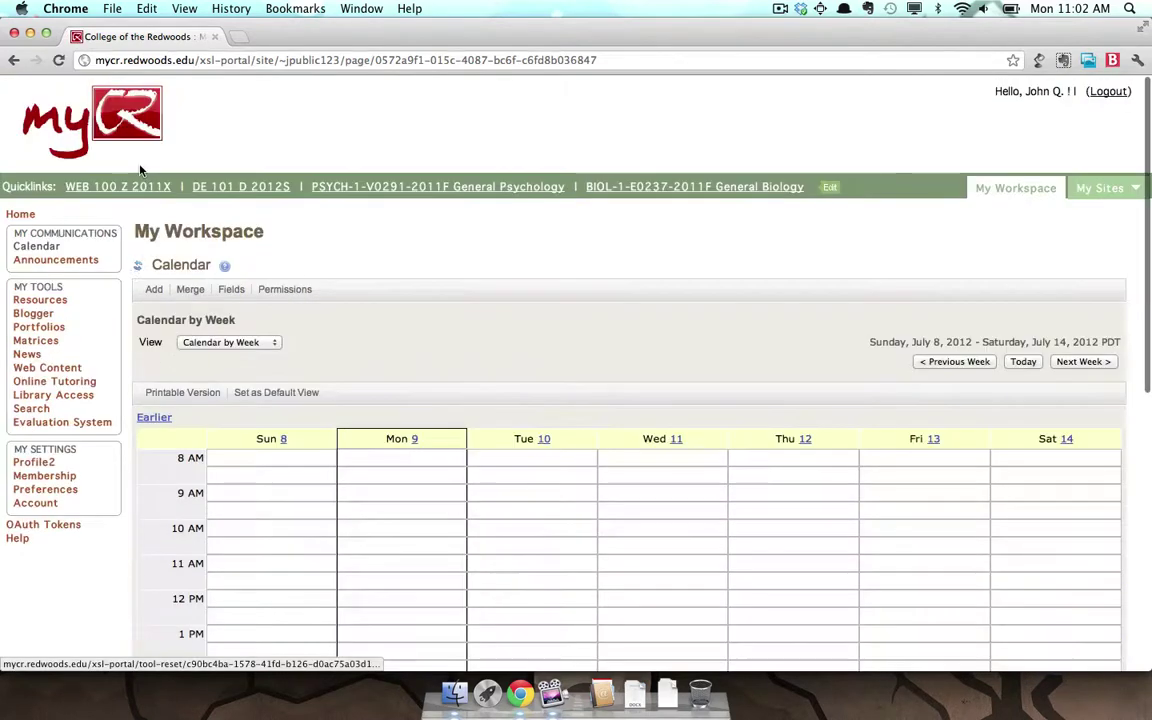
left_click(265, 347)
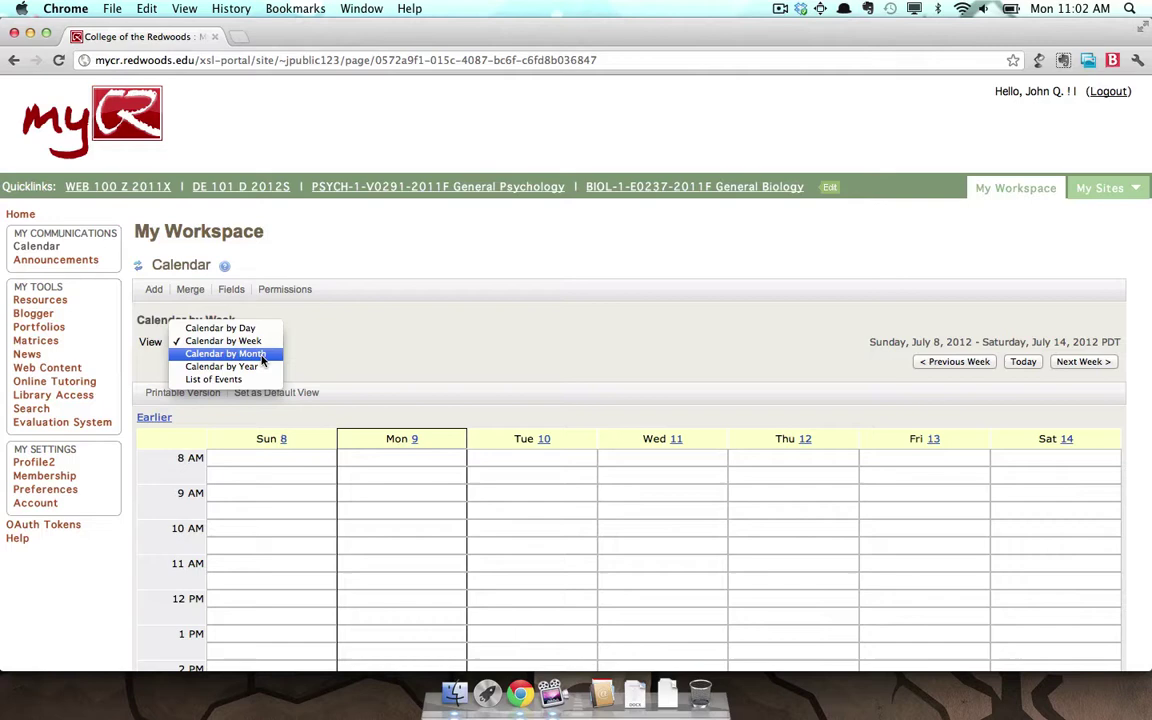
left_click(262, 355)
scroll(350, 352, "down", 5)
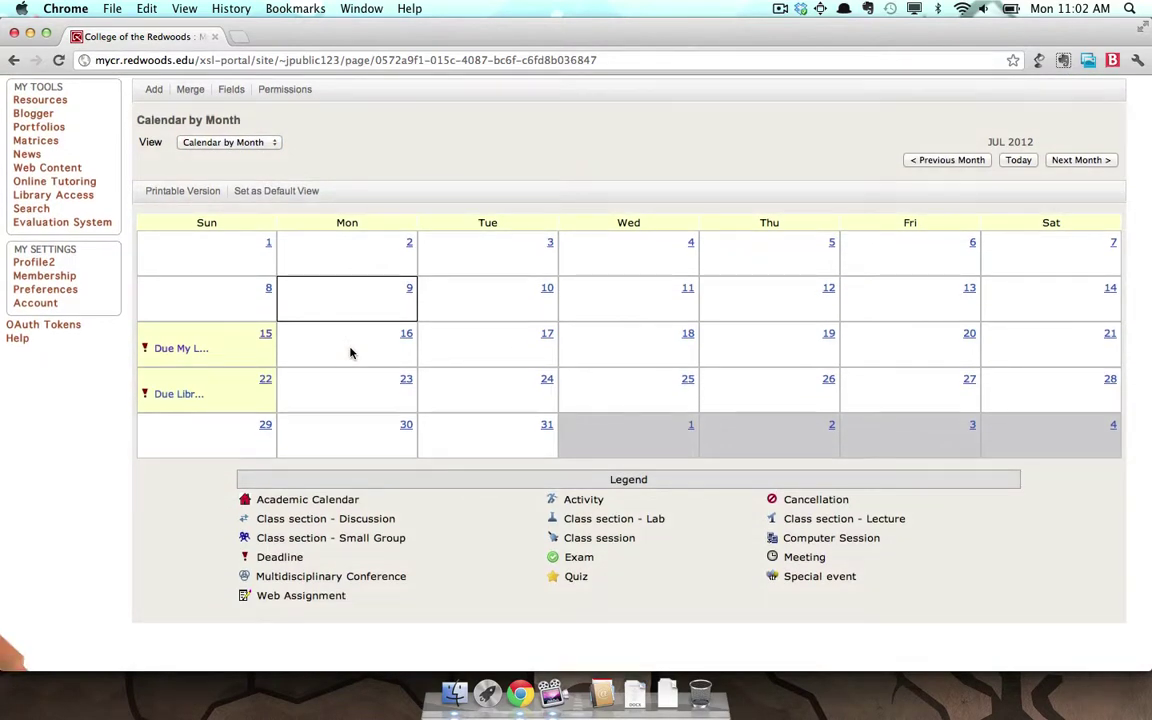
Step: Open the 'Due My Learning Style' event on July 15 to see its details
left_click(183, 352)
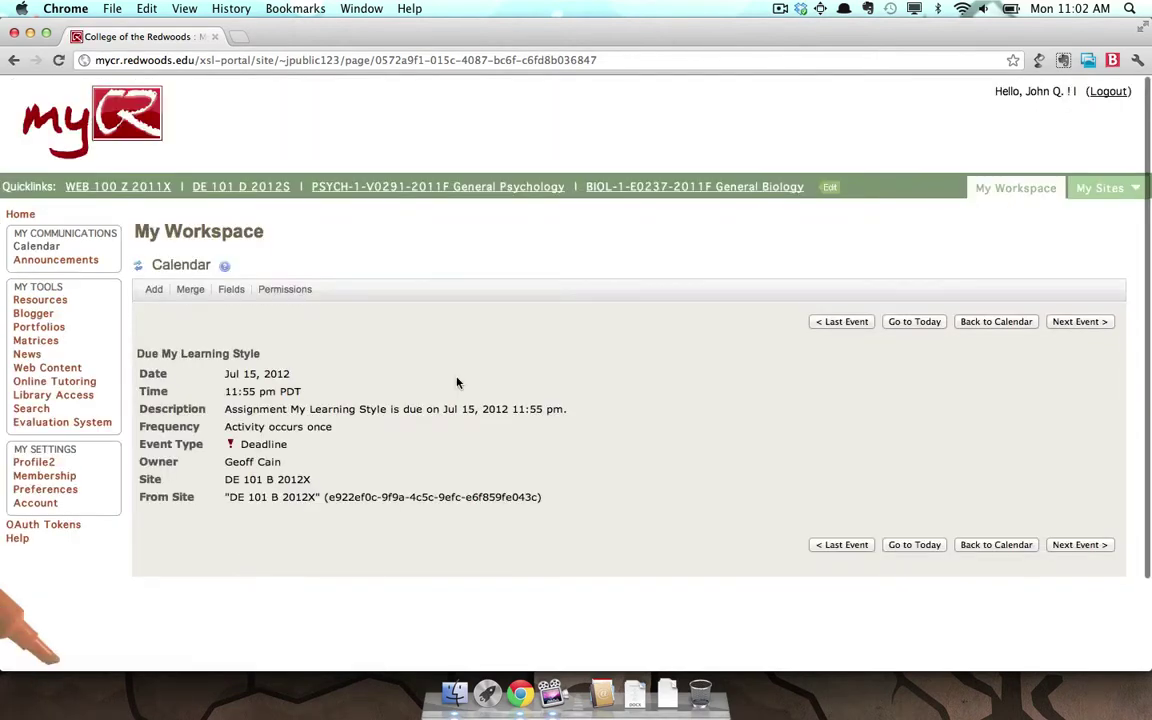